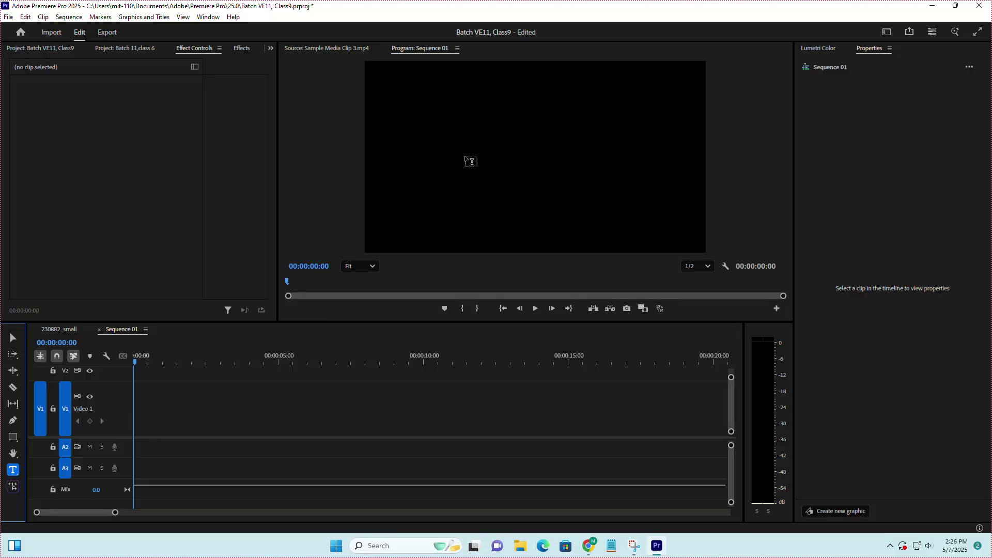
Add the name title as text in the middle of the frame and set its fill colour to red.
left_click(467, 156)
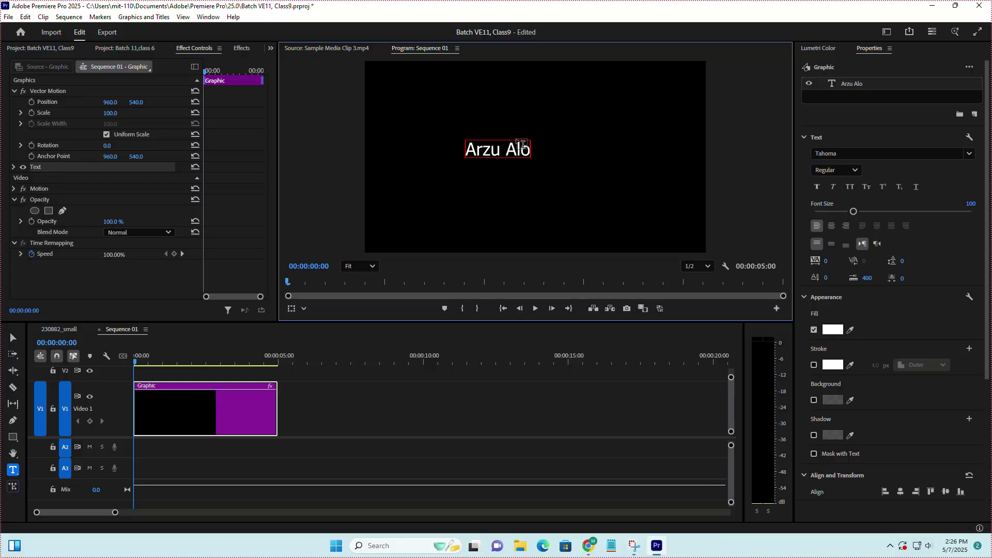
key("ctrl+a")
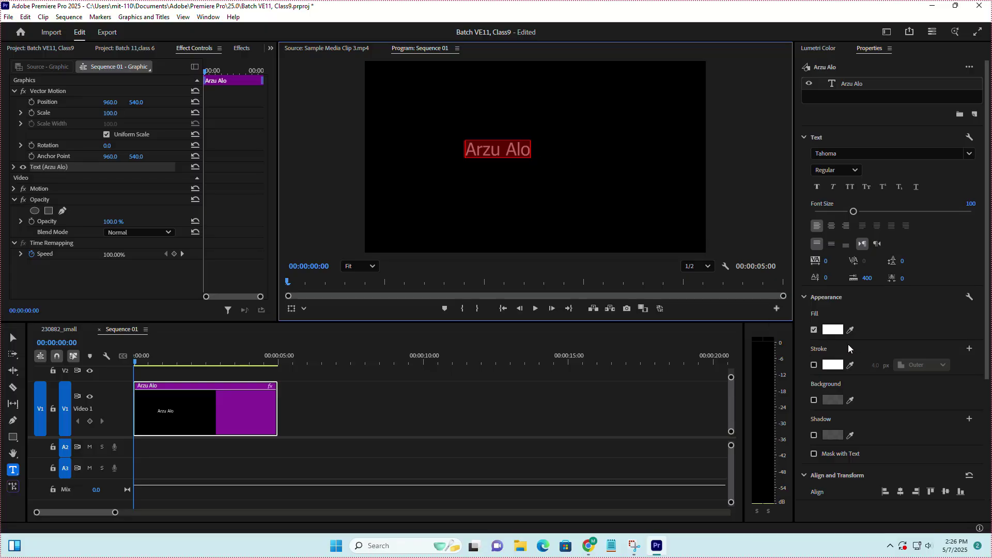
left_click(834, 329)
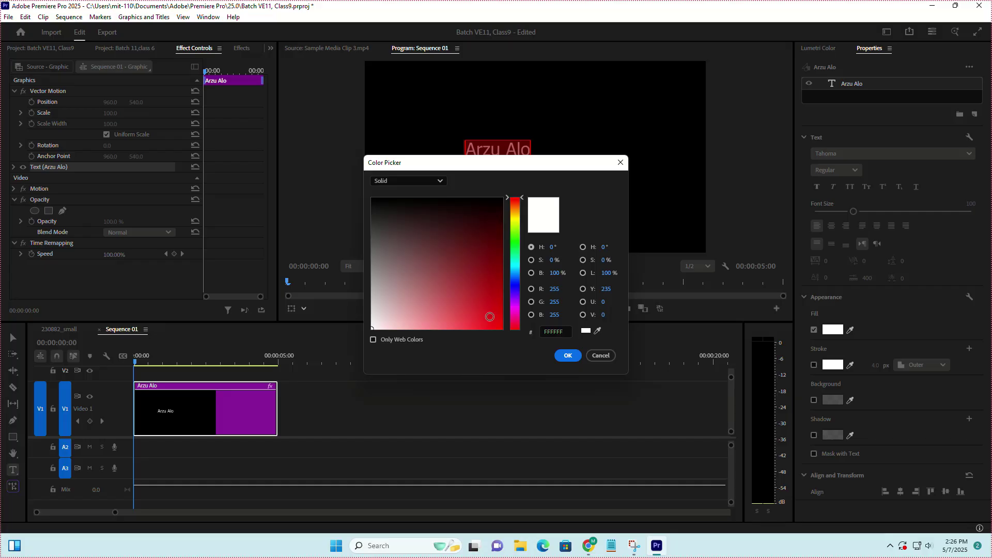
left_click(492, 304)
left_click(568, 355)
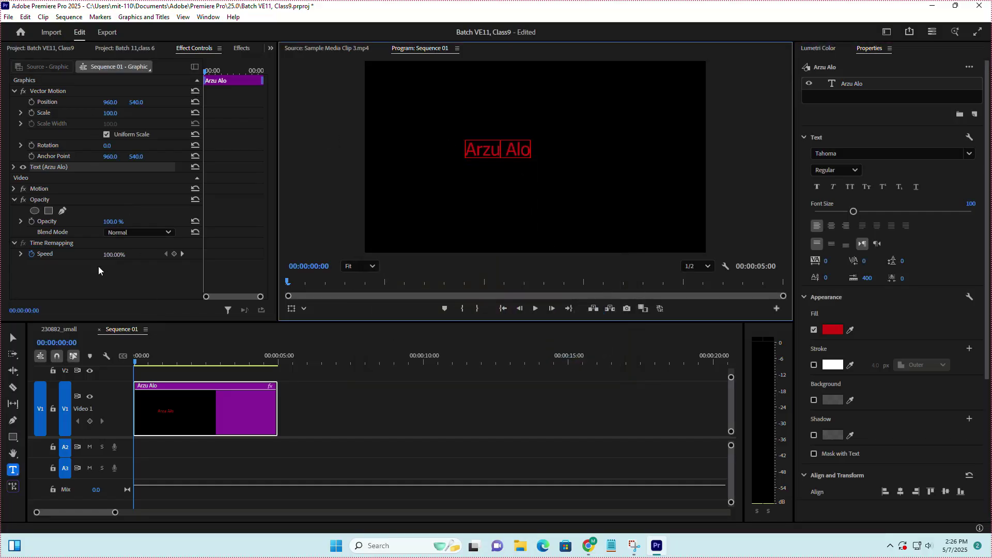
Enlarge the title text in the frame and extend its timeline clip to end at 00:00:06:22.
left_click(14, 340)
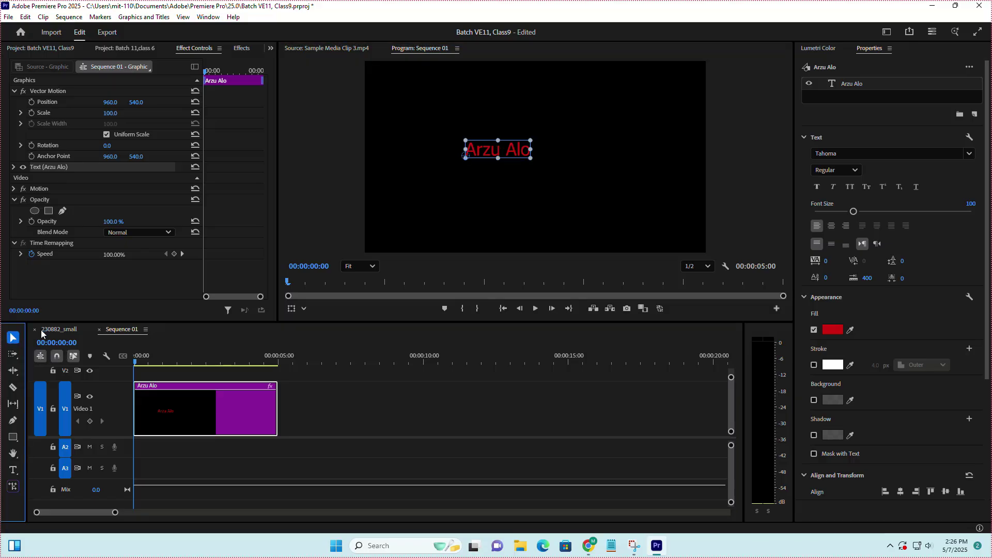
left_click_drag(532, 159, 594, 184)
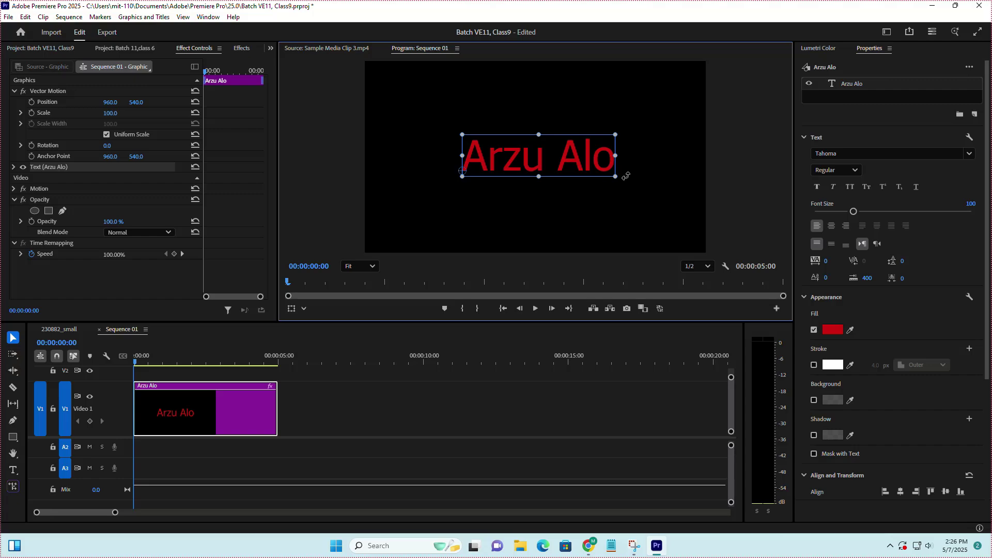
left_click_drag(618, 181, 581, 162)
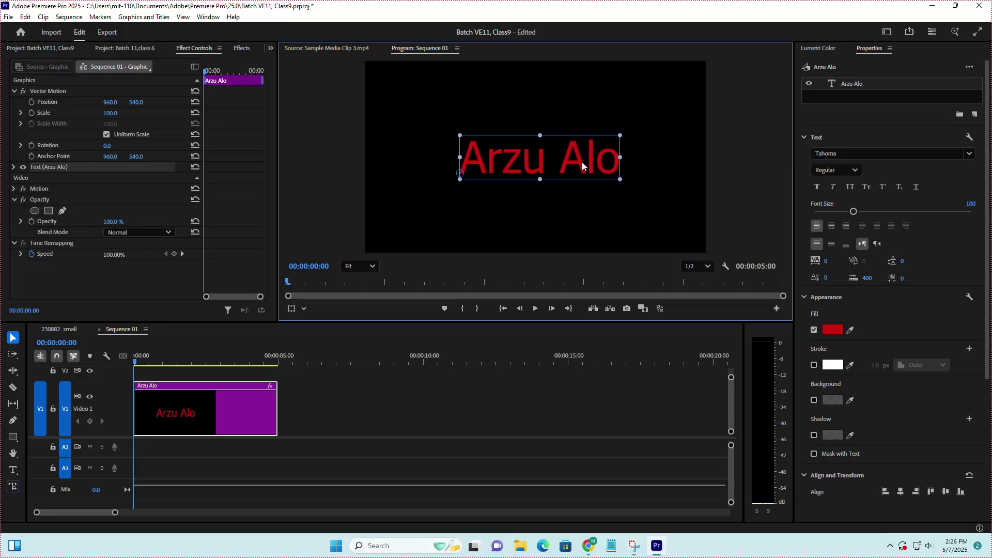
left_click(337, 406)
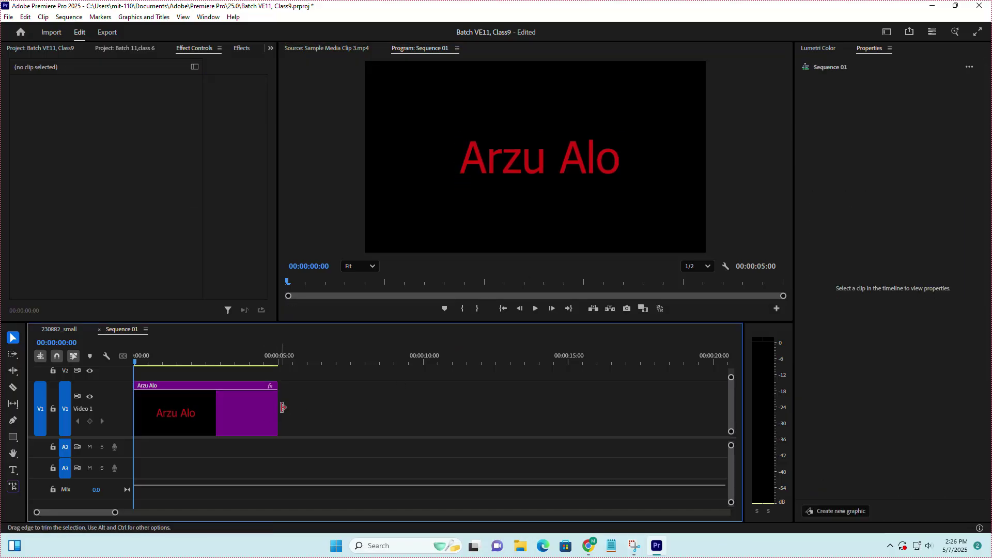
left_click_drag(275, 408, 333, 407)
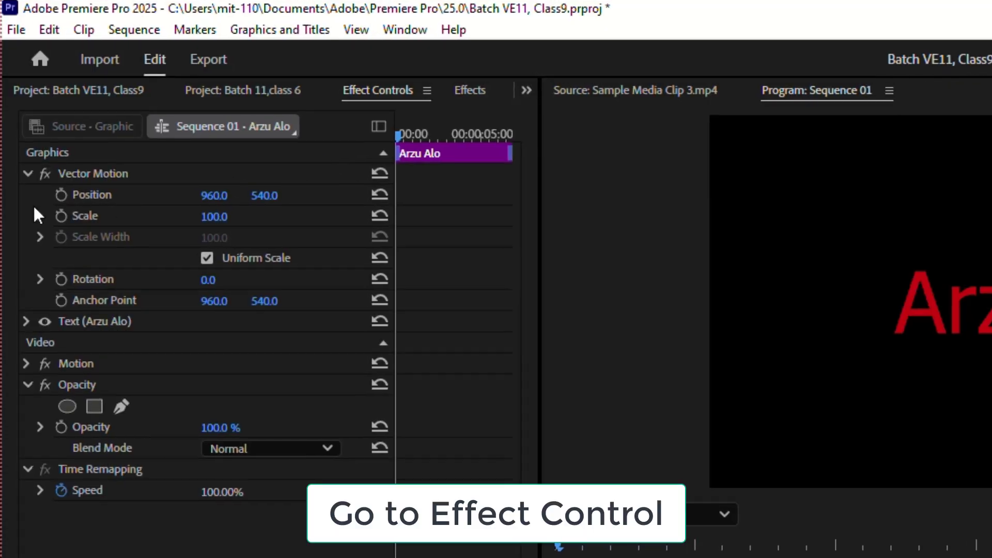
Enable keyframing for the title's Vector Motion Scale at the clip start and set the scale to 40.
left_click(27, 175)
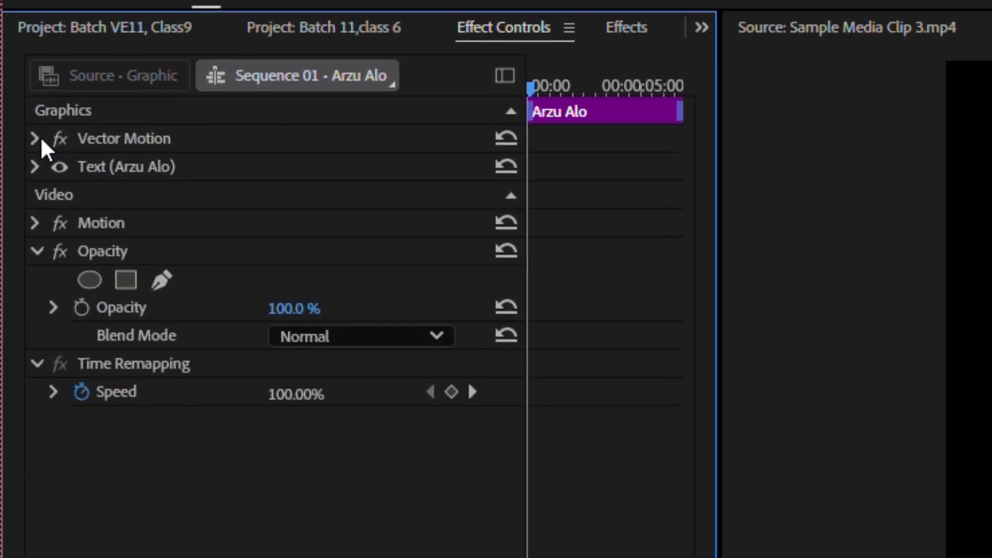
left_click(35, 138)
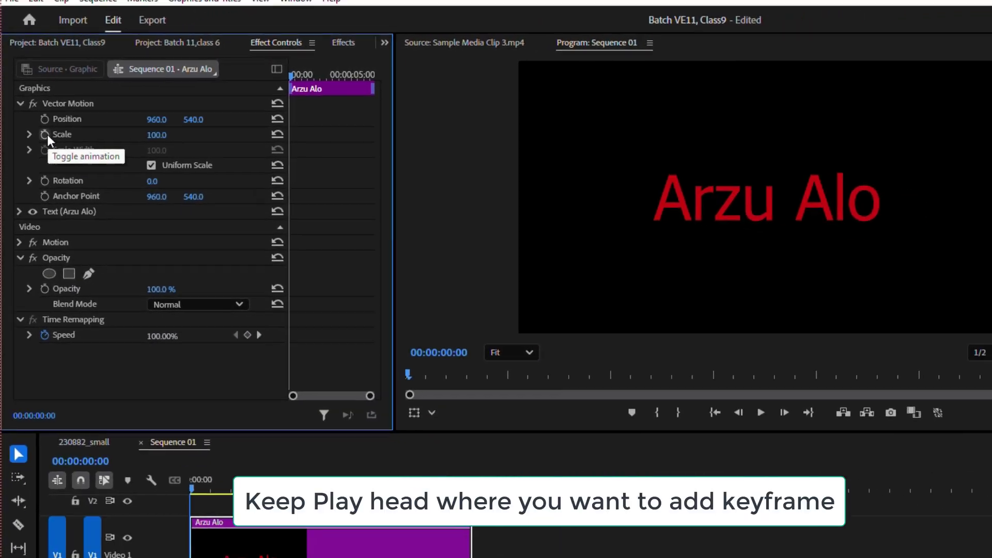
left_click(59, 156)
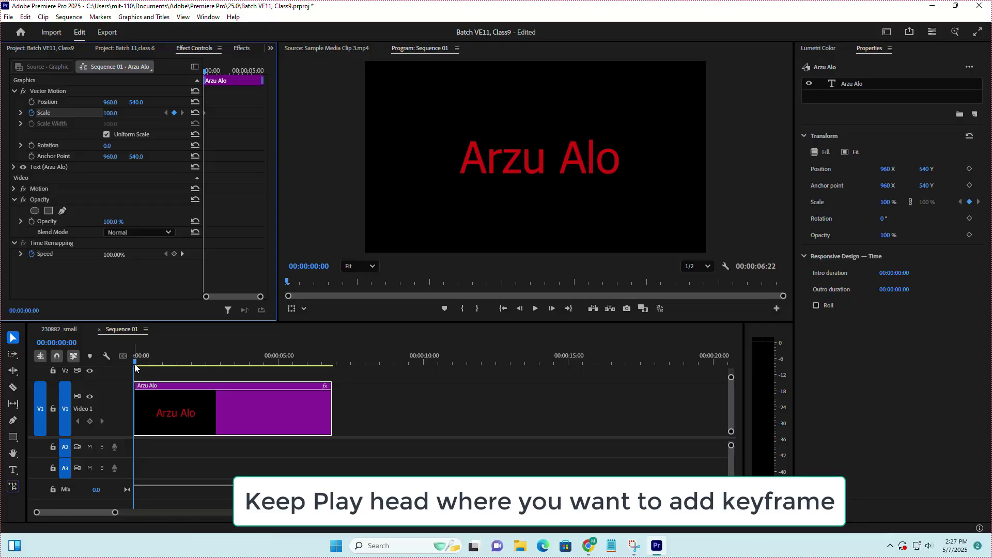
left_click_drag(134, 364, 128, 361)
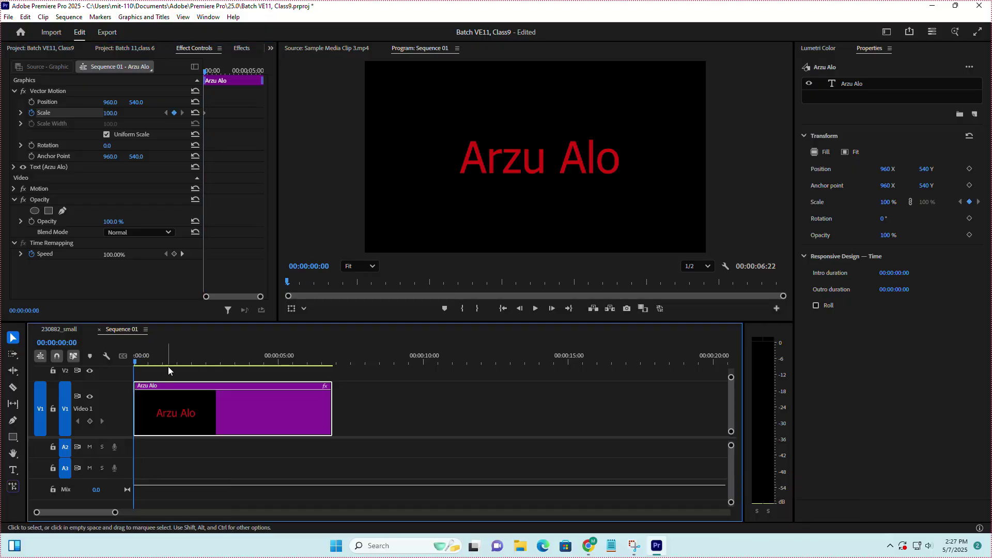
left_click(117, 112)
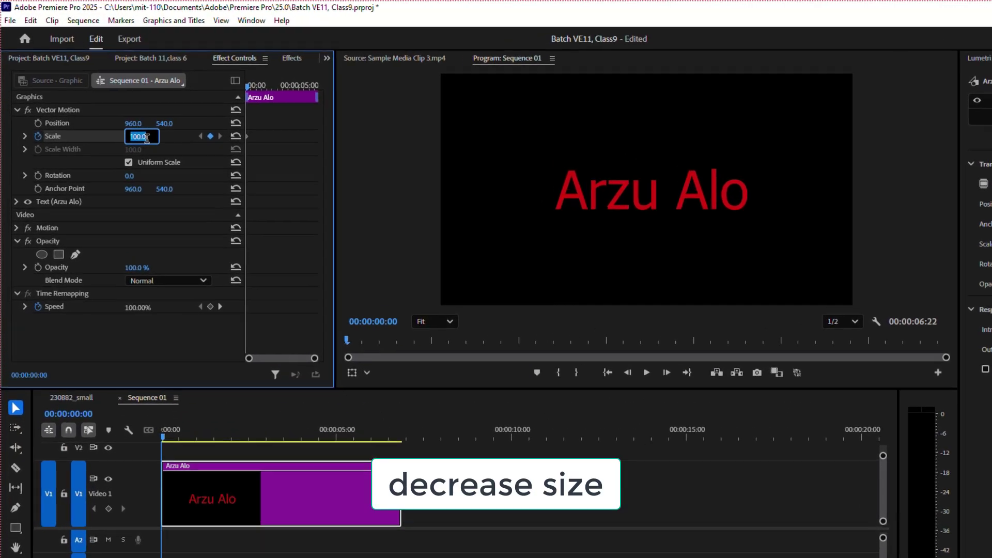
type("40")
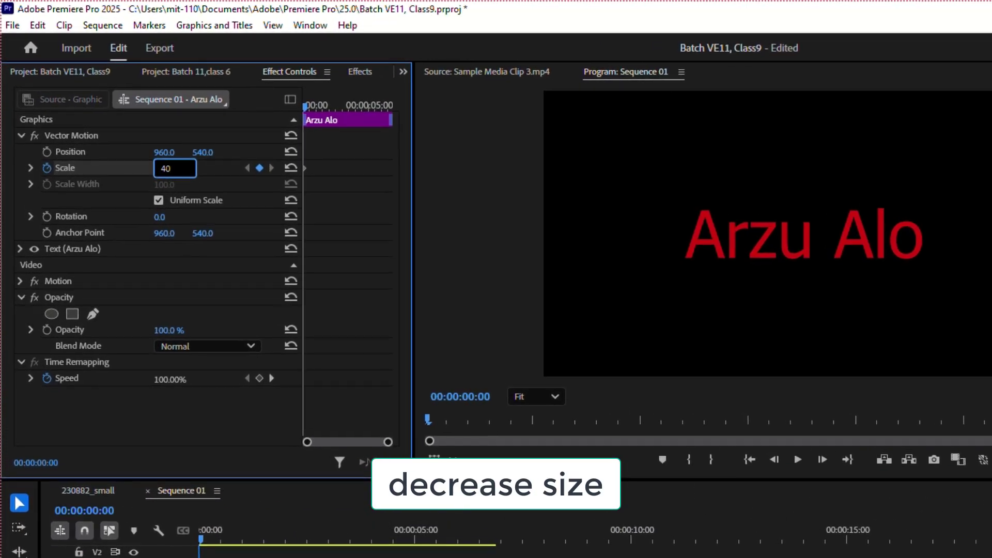
key("Return")
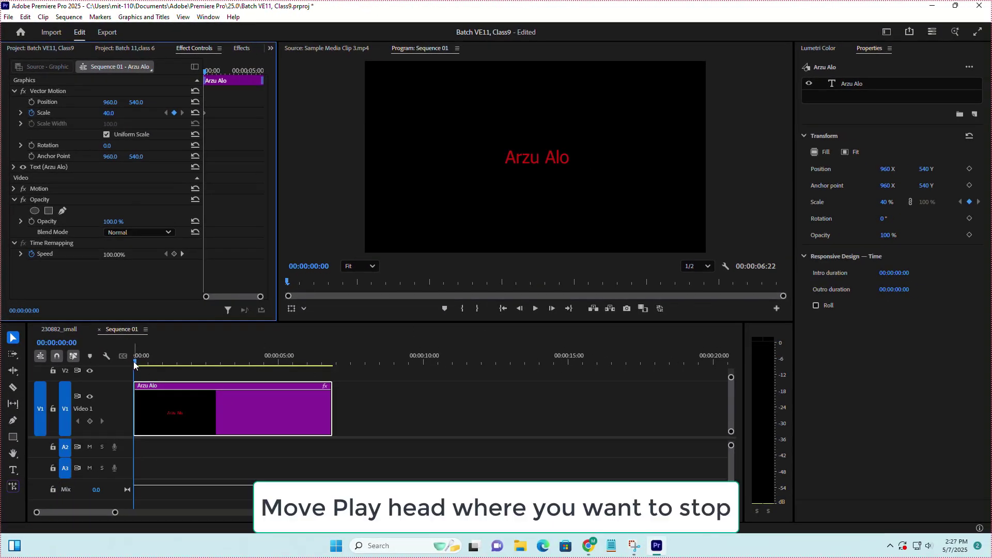
Add a second Scale keyframe of 100 for the title at 00:00:06:20.
left_click_drag(134, 361, 330, 380)
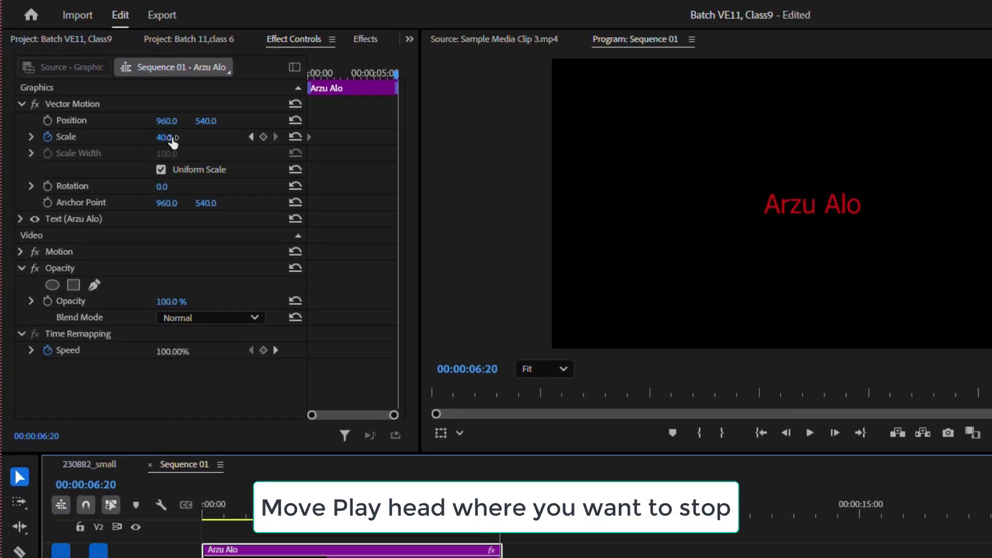
left_click(117, 111)
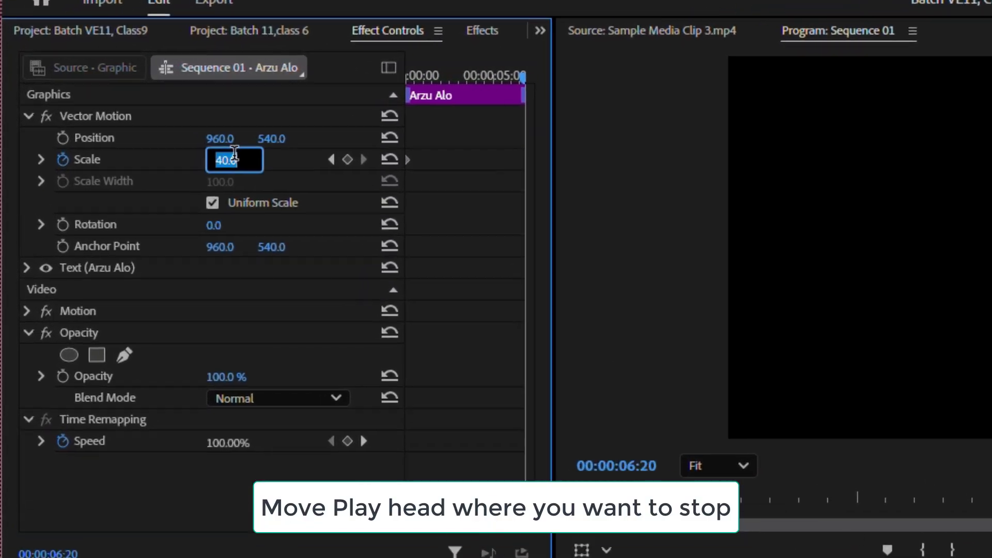
type("100")
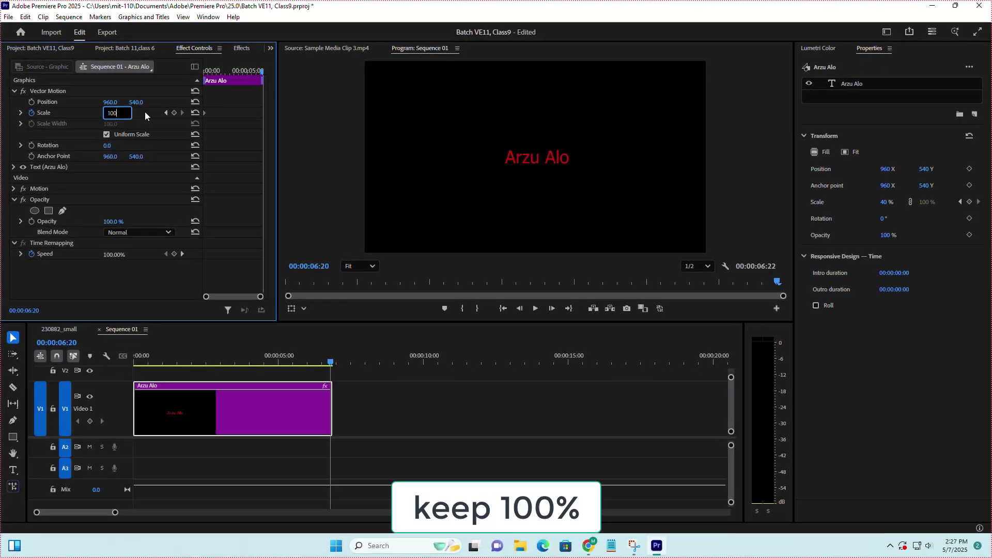
key("Return")
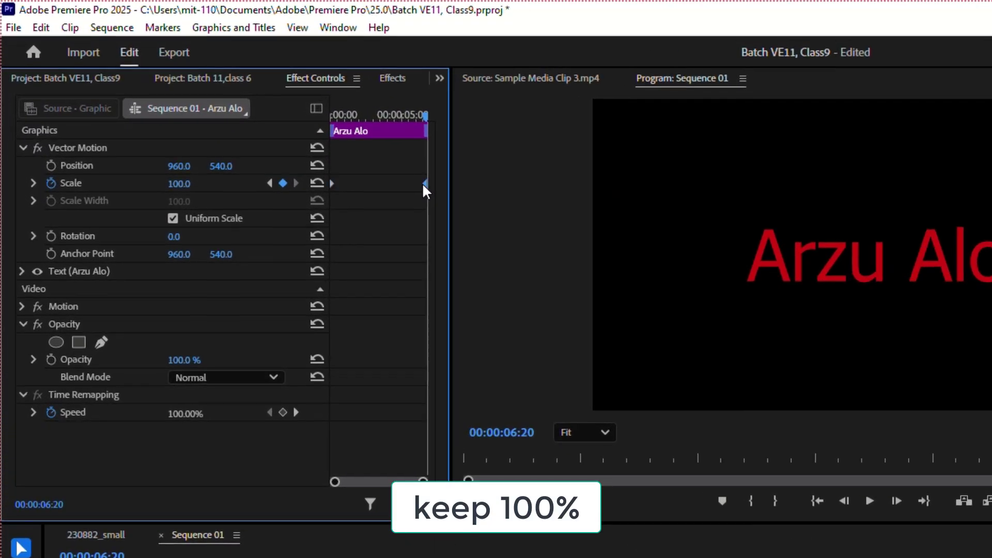
Play the sequence from the start to preview the title's scale animation, and stop playback.
left_click(331, 183)
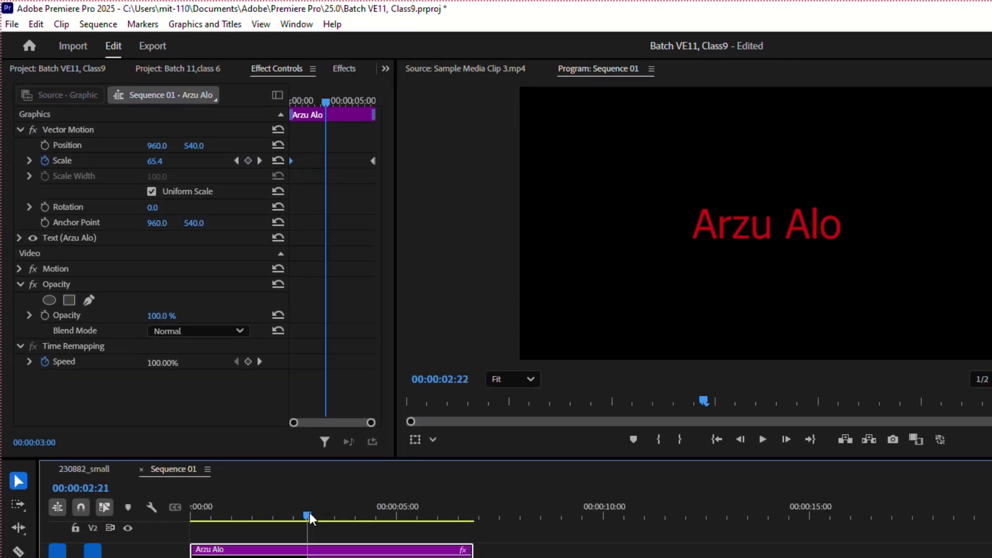
left_click_drag(309, 512, 126, 362)
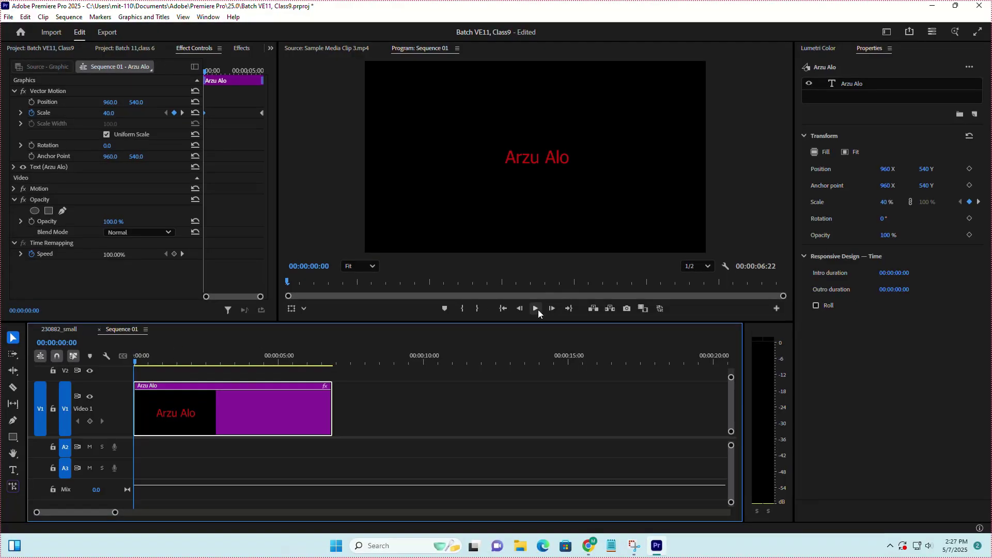
left_click(535, 309)
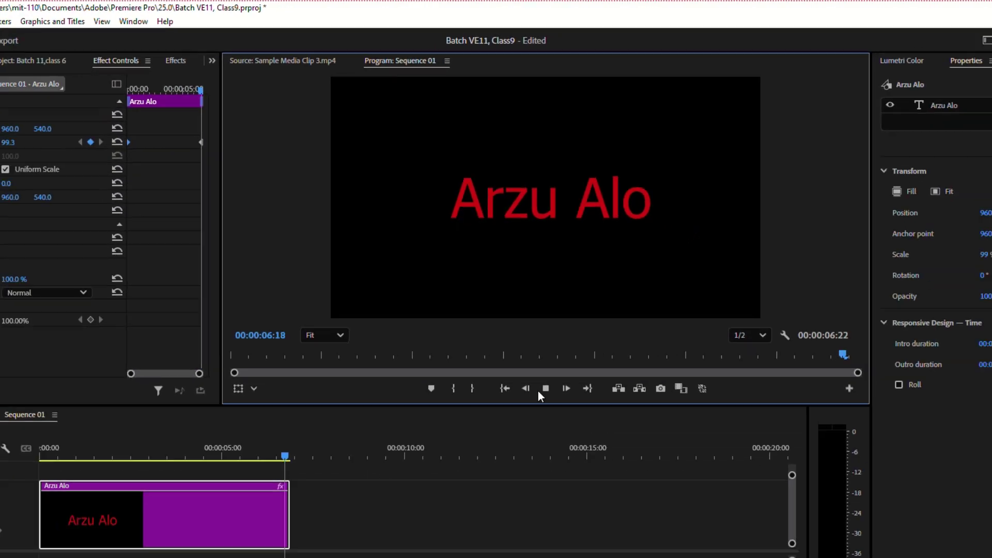
left_click(562, 521)
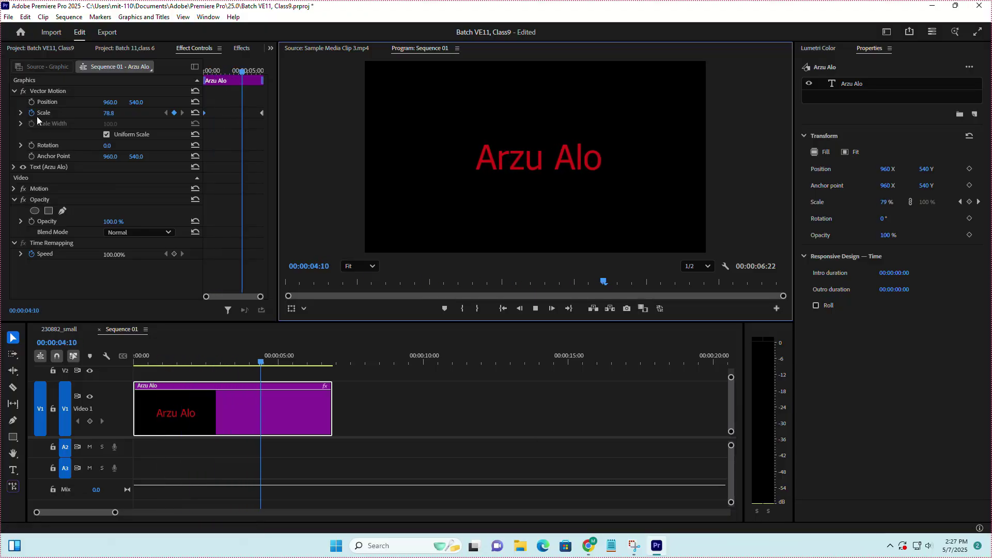
left_click(535, 309)
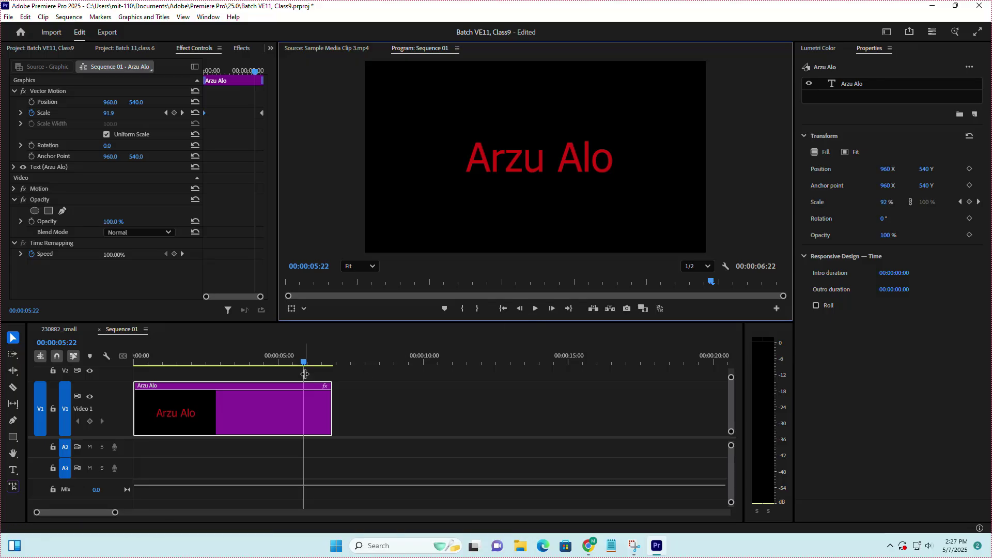
Return the playhead to the sequence start and undo the title's Scale keyframe animation.
left_click_drag(306, 364, 111, 364)
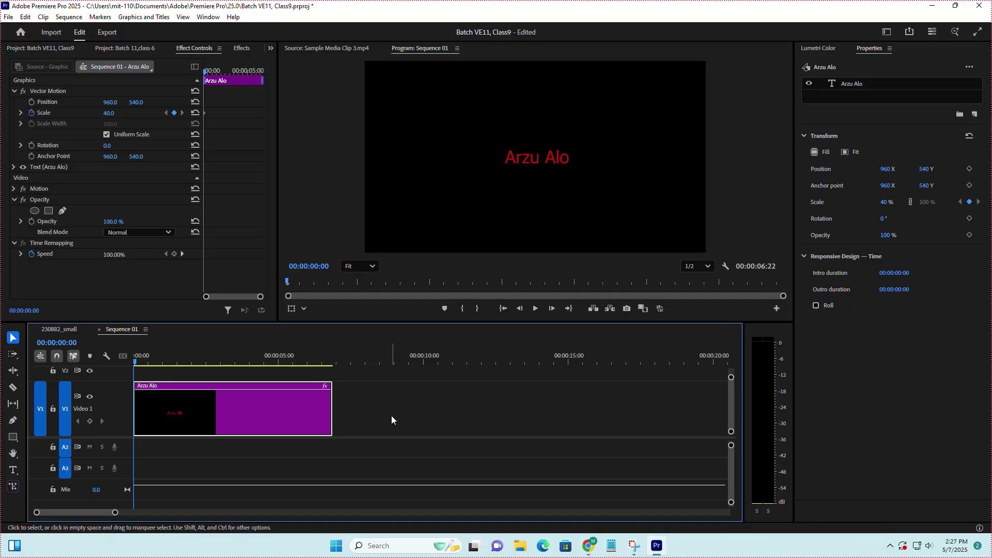
key("ctrl+z")
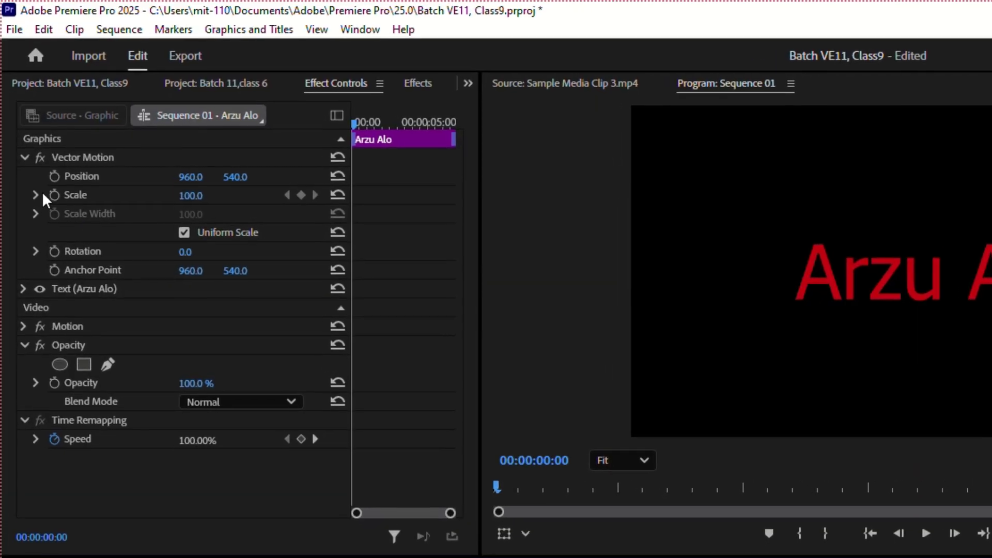
Enable Vector Motion Position keyframing at the clip start and move the title text to the frame's upper-left corner.
left_click(51, 166)
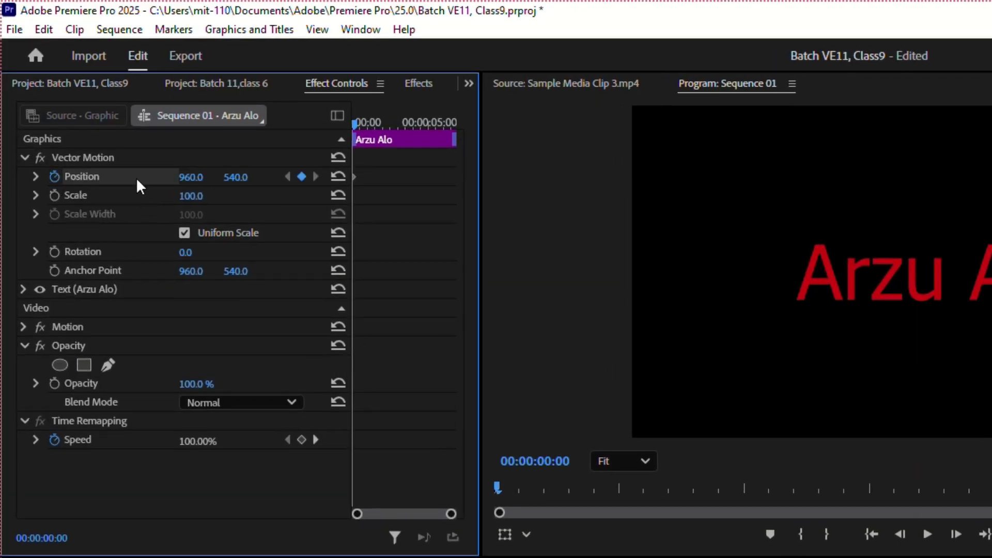
left_click(887, 278)
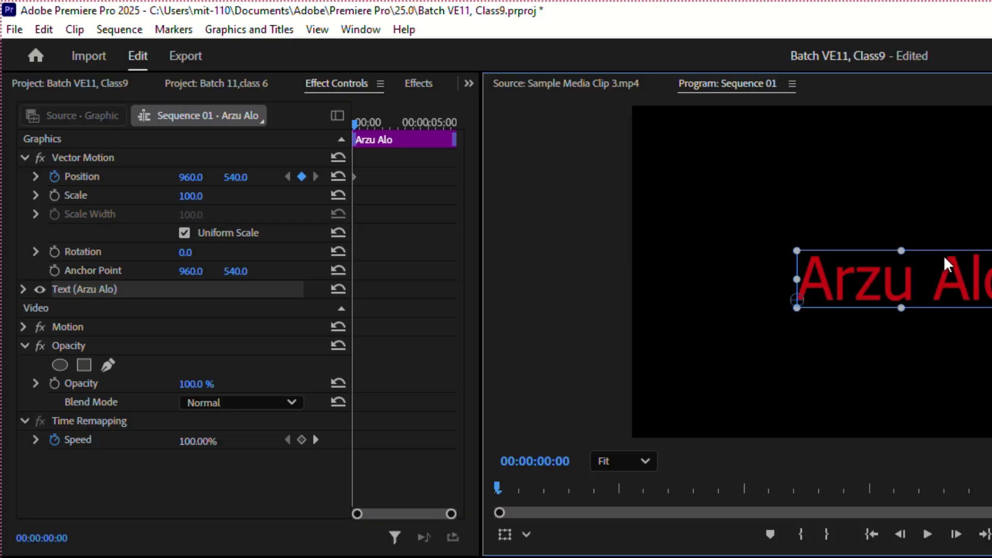
left_click_drag(943, 255, 745, 144)
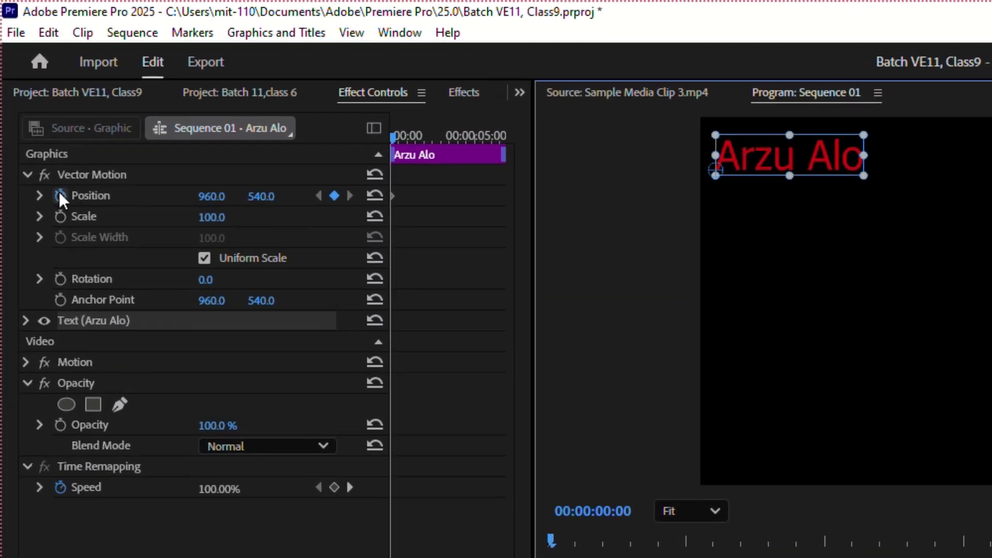
Delete the existing Position keyframe and re-enable Position animation at the clip start for the title in the upper-left corner.
left_click(31, 102)
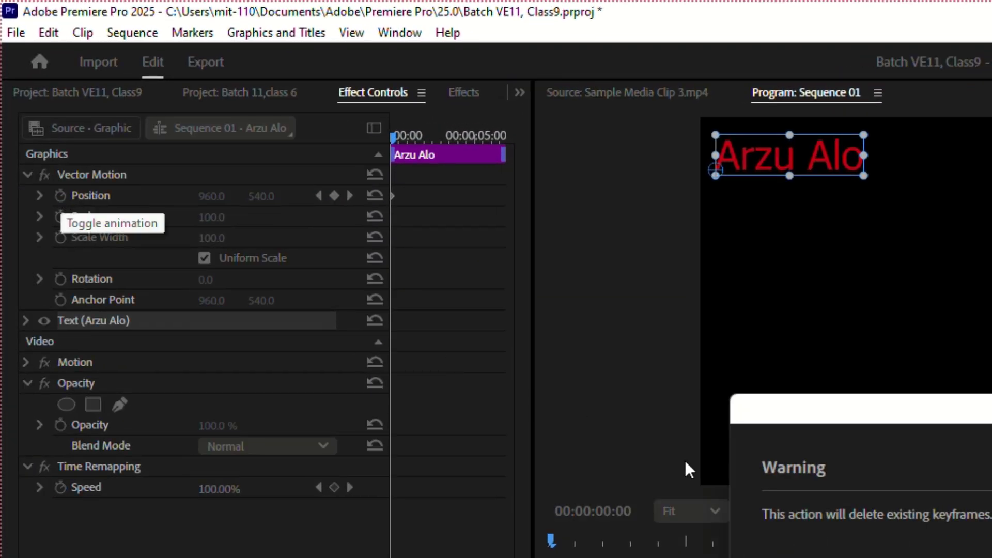
key("Return")
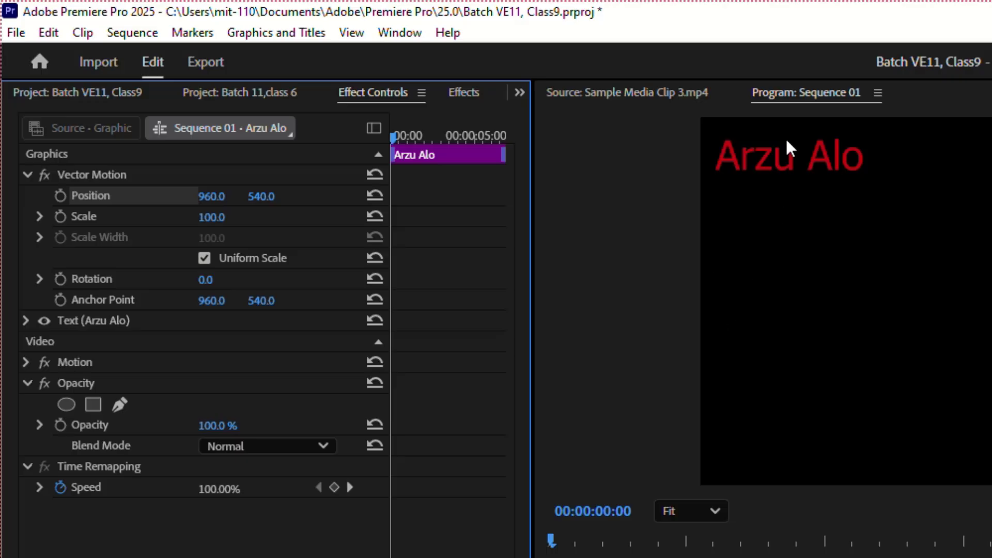
left_click(772, 158)
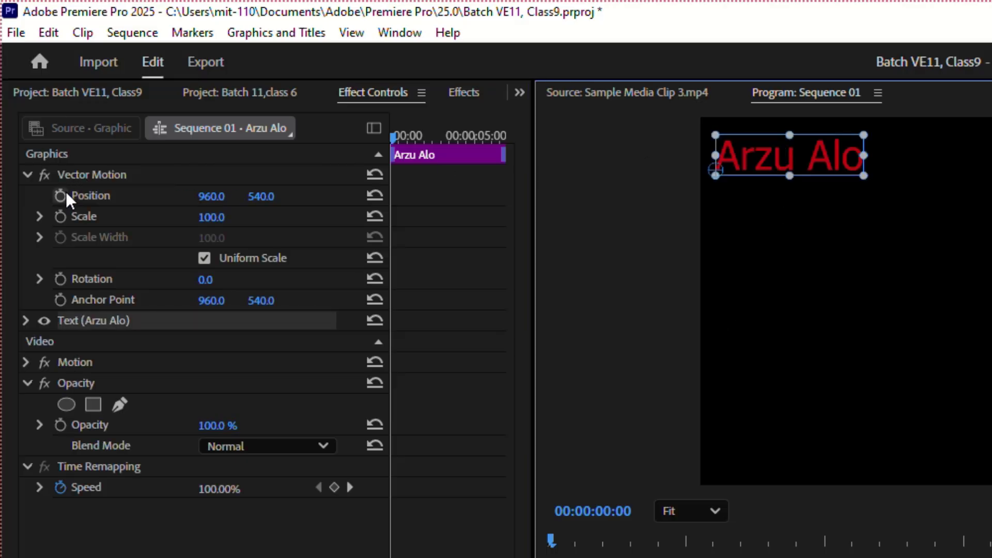
left_click(61, 196)
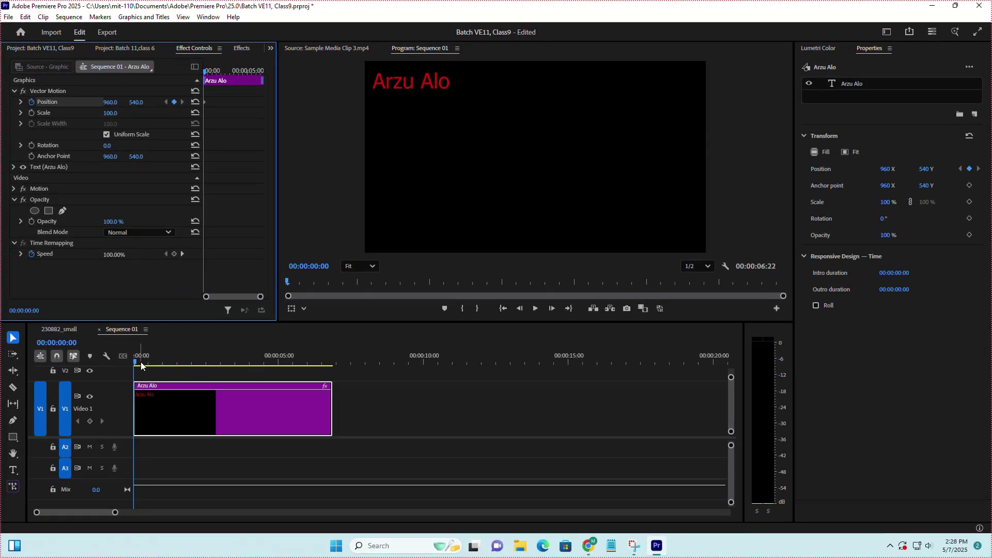
Add a Position keyframe at 00:00:04:00 with X set to 2318, moving the title to the frame's upper-right corner.
left_click_drag(134, 361, 212, 367)
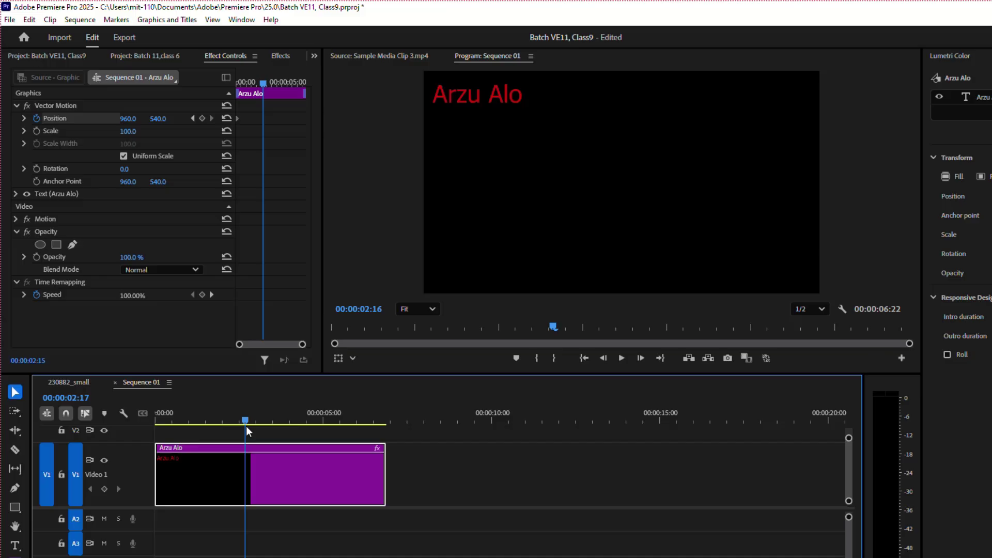
left_click_drag(246, 426, 290, 430)
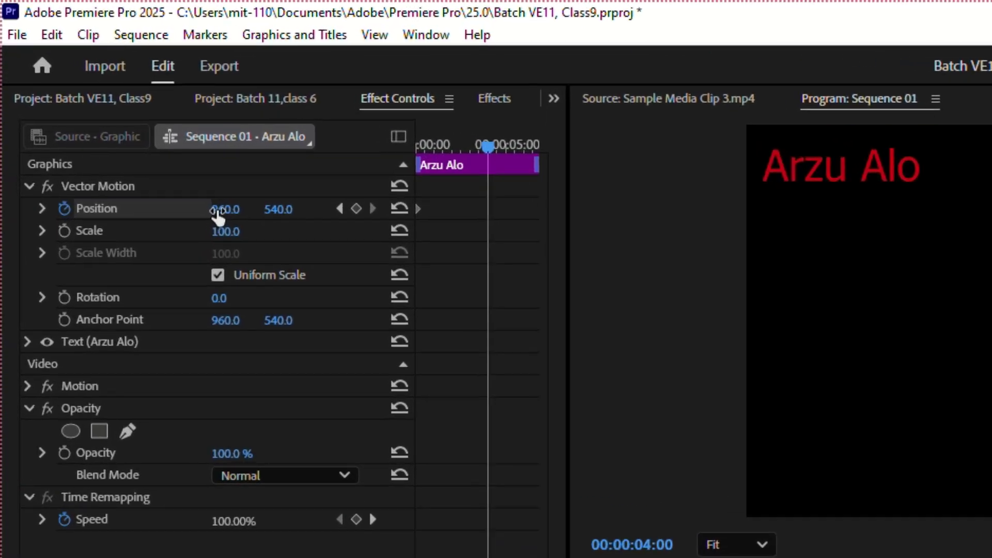
left_click(218, 210)
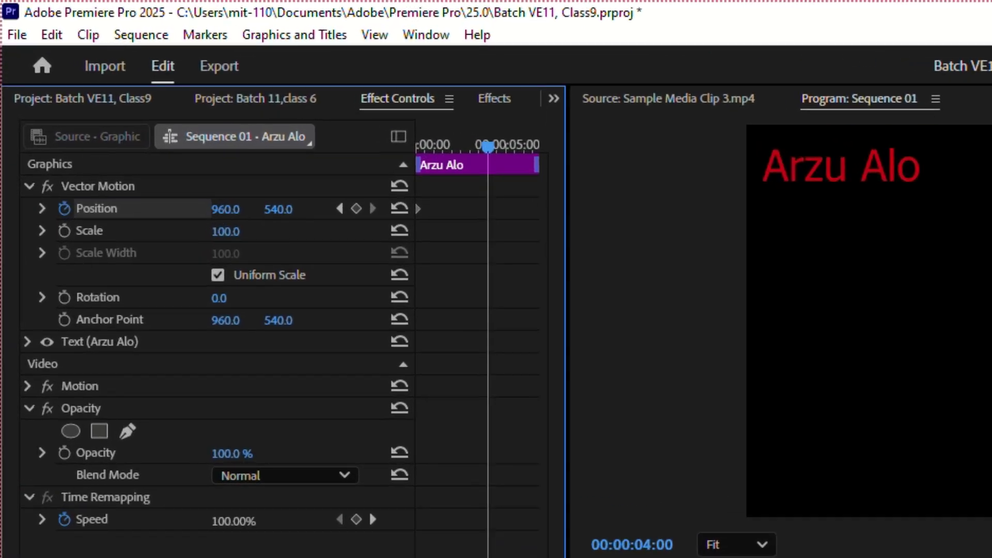
left_click_drag(218, 210, 817, 210)
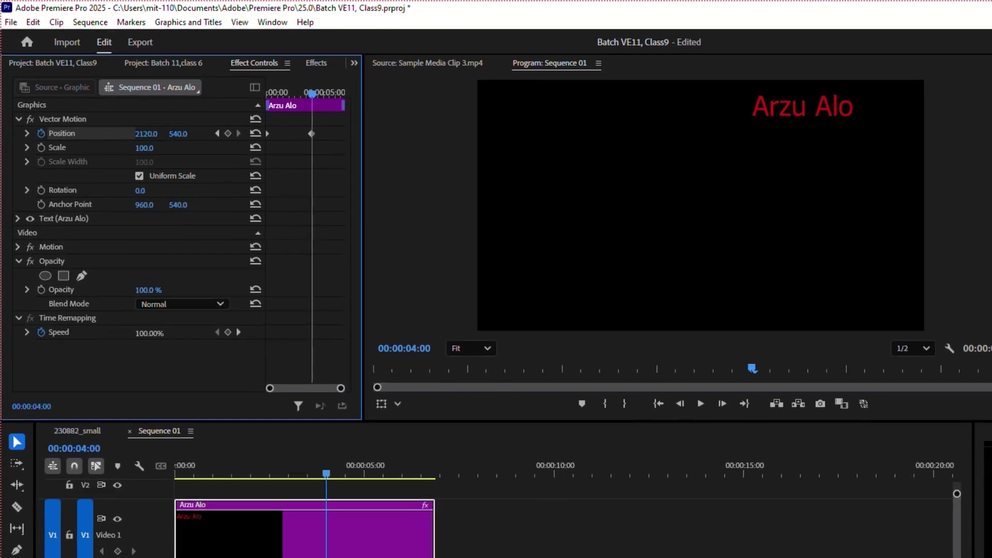
left_click_drag(146, 133, 249, 134)
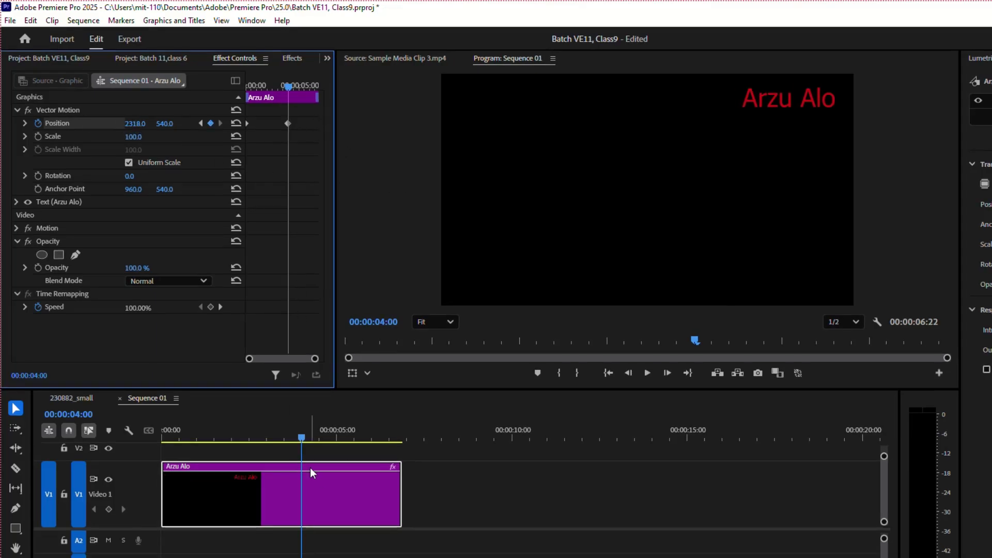
Add a Position keyframe at 00:00:04:23 to hold the title, and another at 00:00:06:12 with Y set to 1356.
left_click_drag(302, 435, 334, 435)
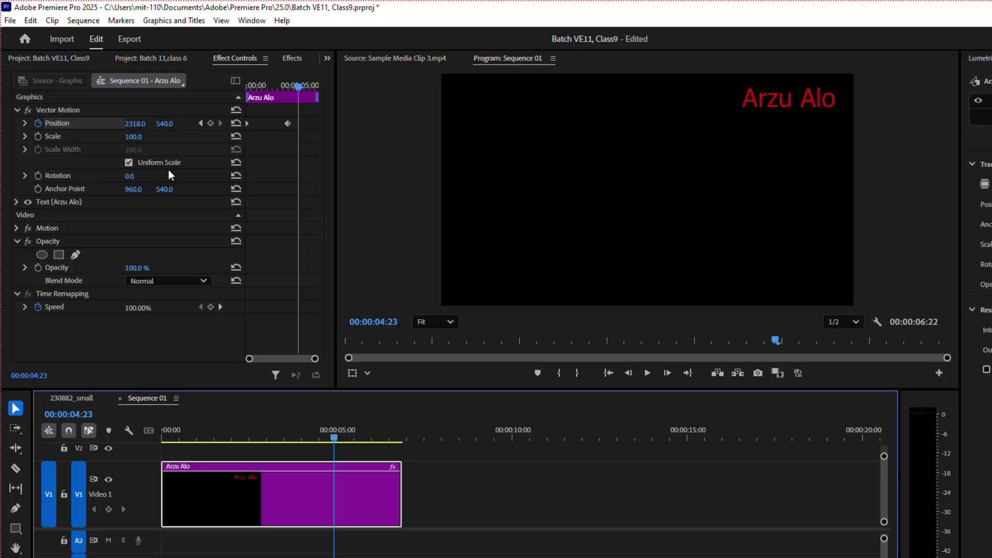
left_click(211, 122)
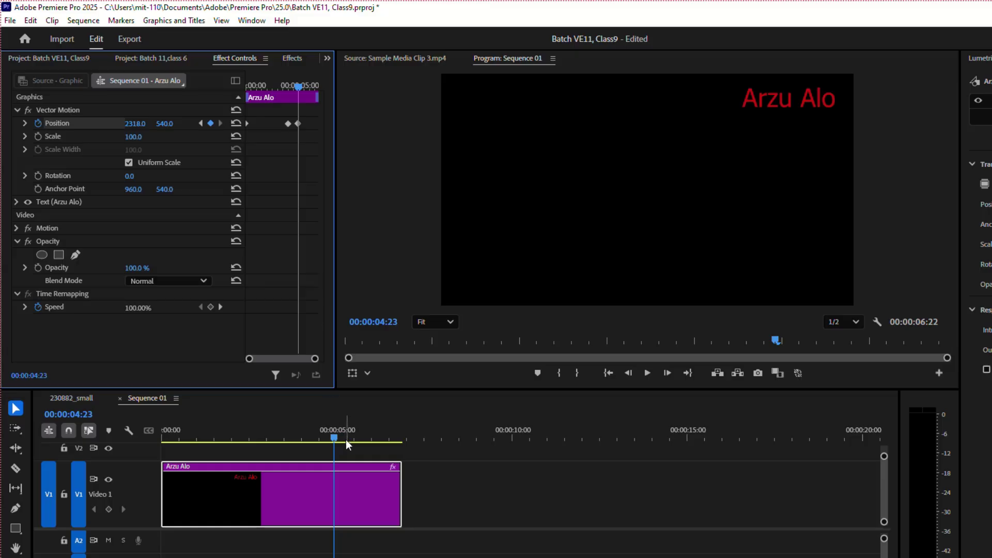
left_click_drag(336, 436, 407, 464)
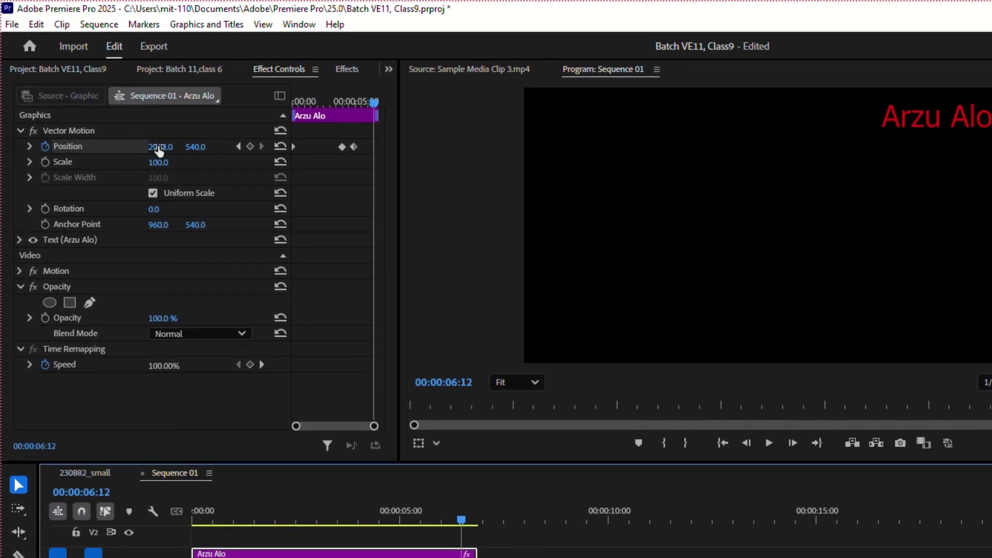
left_click_drag(196, 147, 589, 147)
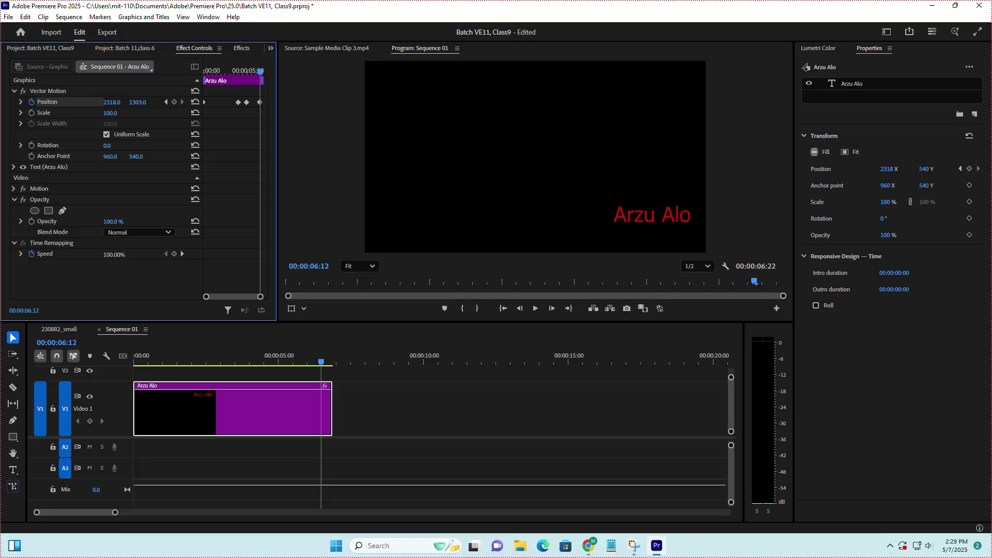
left_click_drag(138, 101, 155, 102)
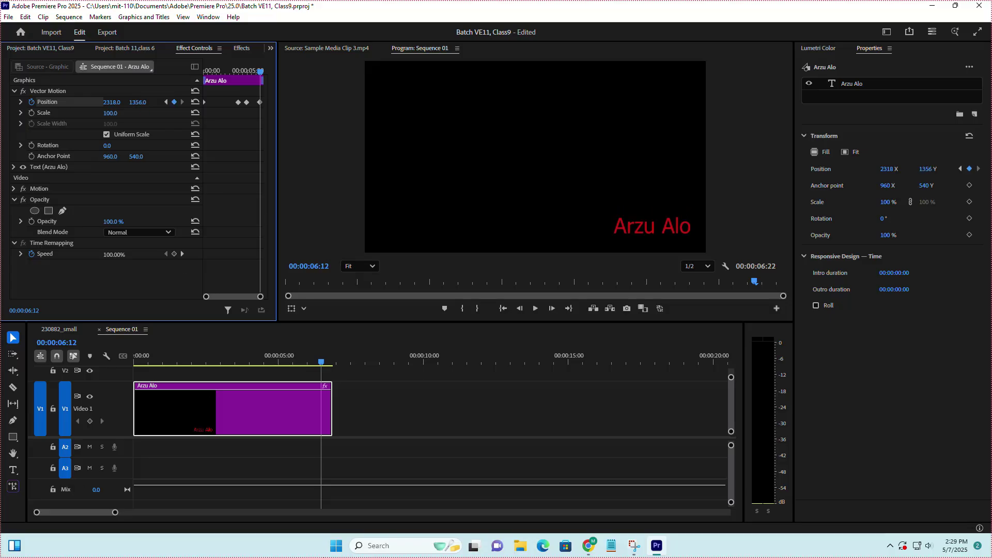
Play the sequence from the start to preview the title's position animation, and return the playhead to the start.
left_click(394, 422)
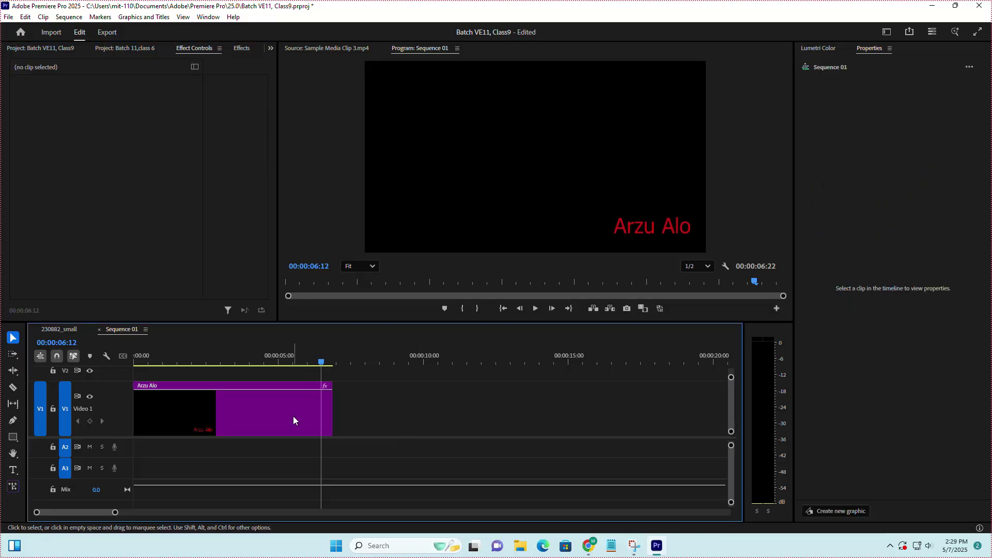
left_click(279, 425)
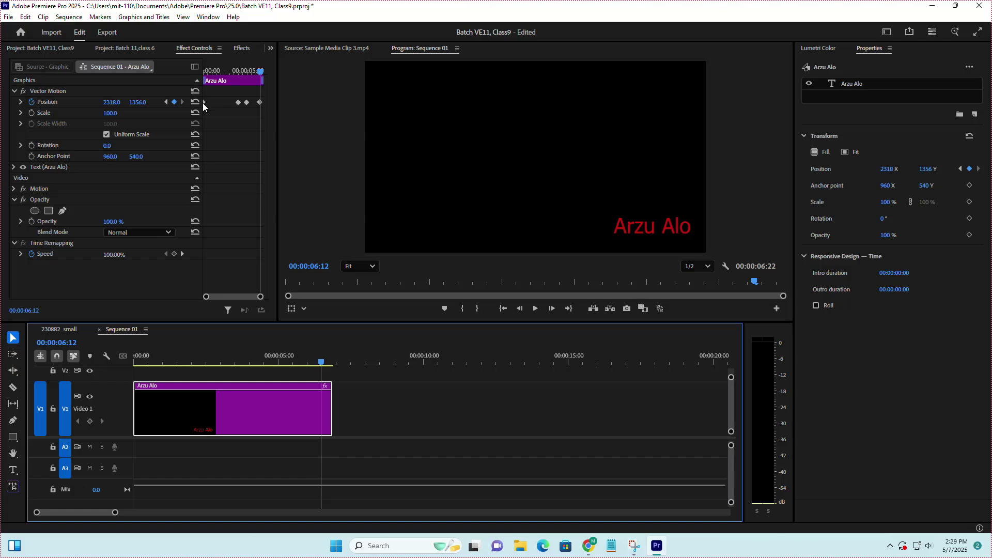
left_click_drag(322, 365, 135, 365)
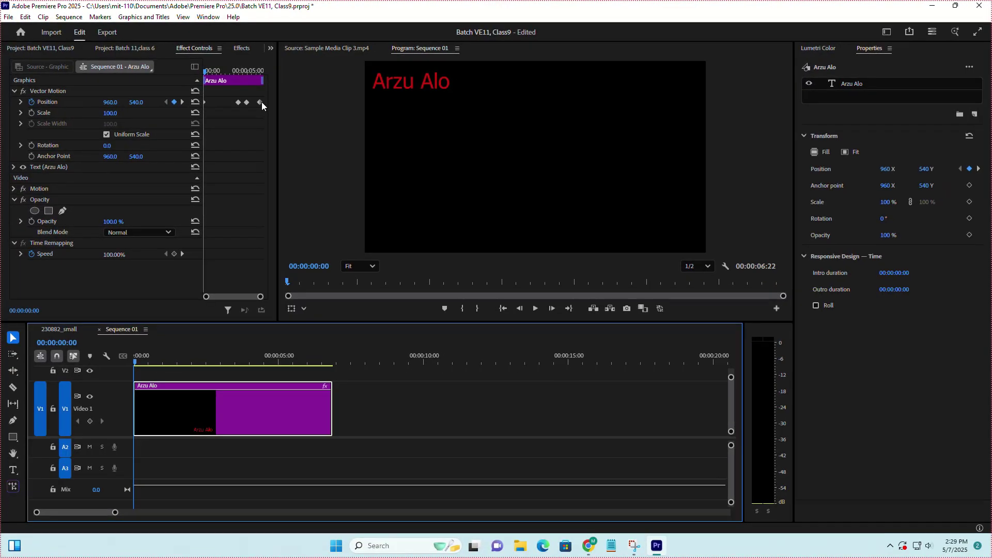
left_click(535, 309)
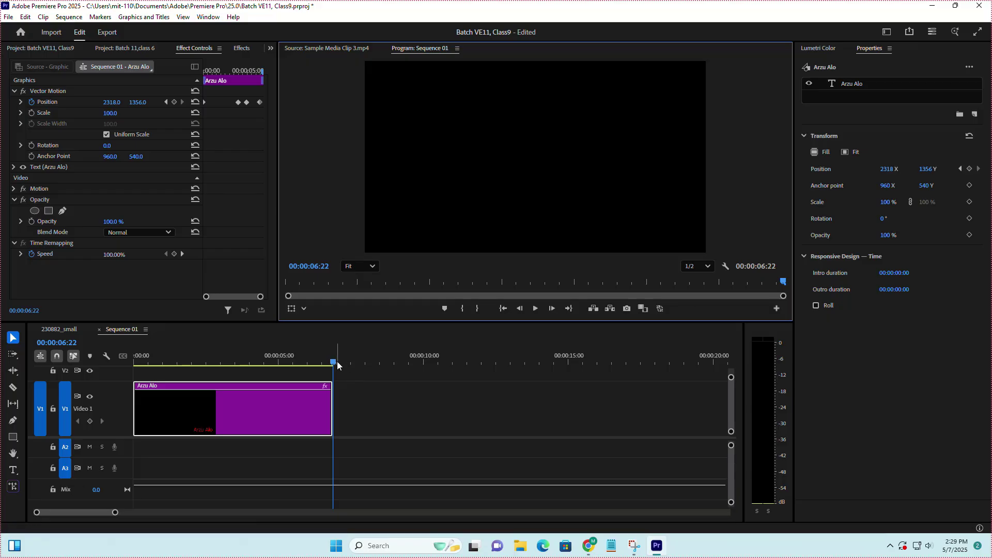
left_click_drag(336, 362, 114, 358)
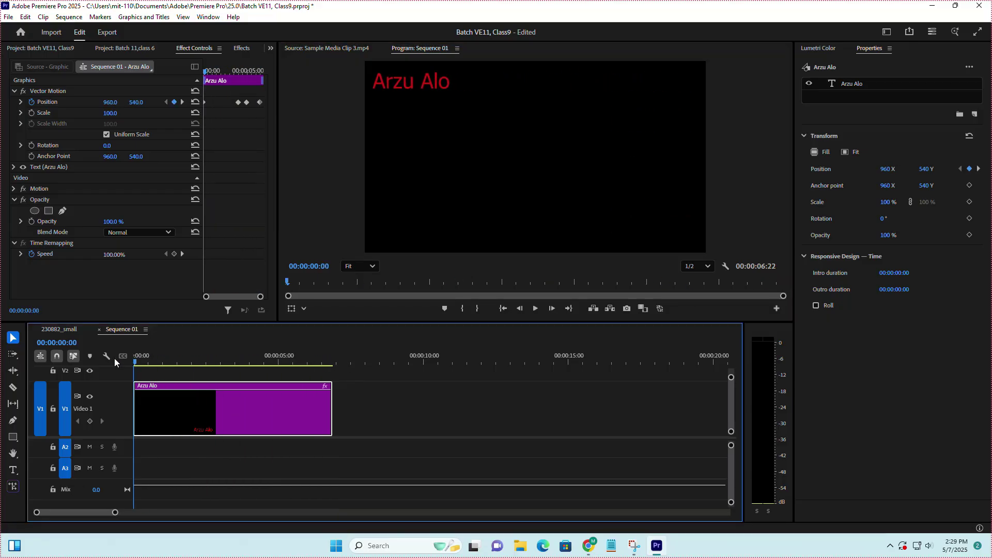
left_click(630, 553)
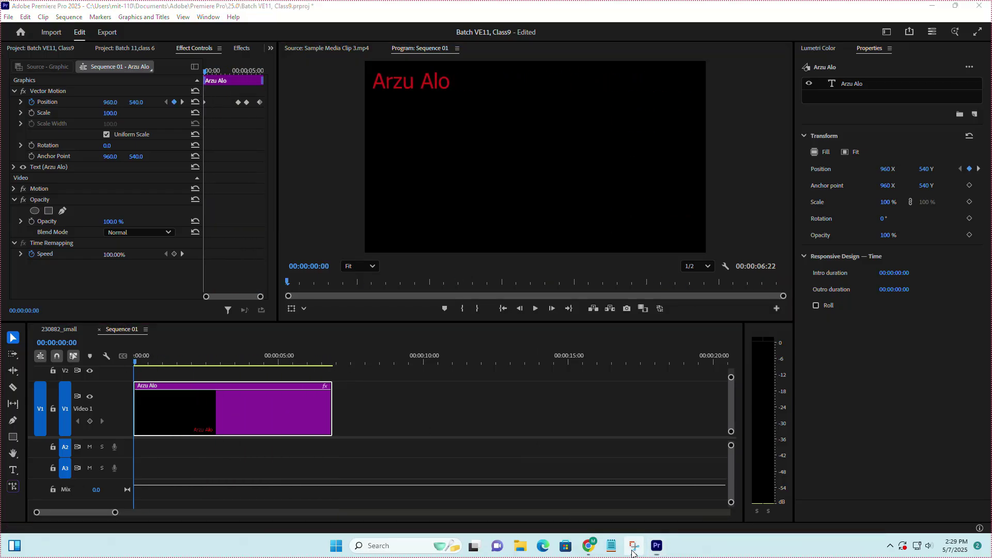